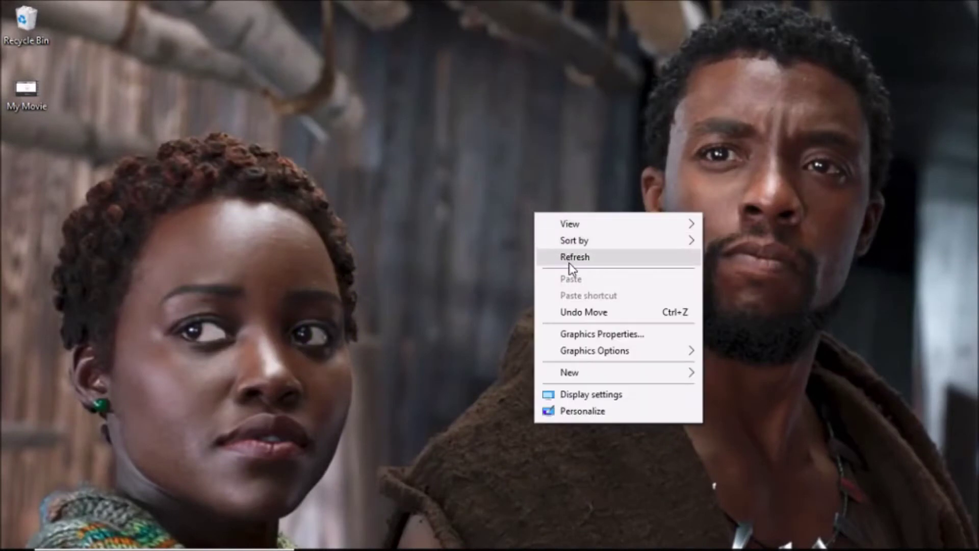
Step: Refresh the desktop, then bring up the desktop's right-click menu again
click(569, 257)
right_click(436, 201)
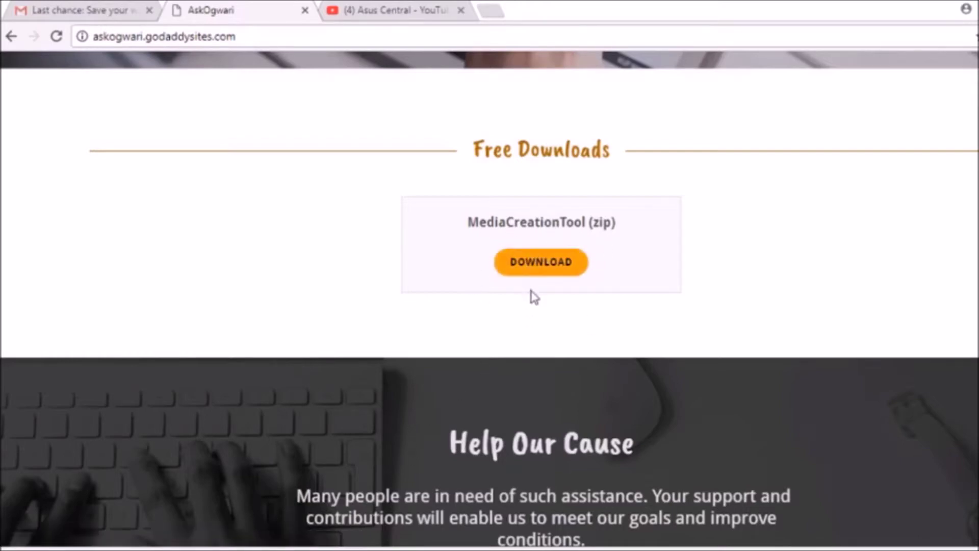
scroll(533, 301, down, 3)
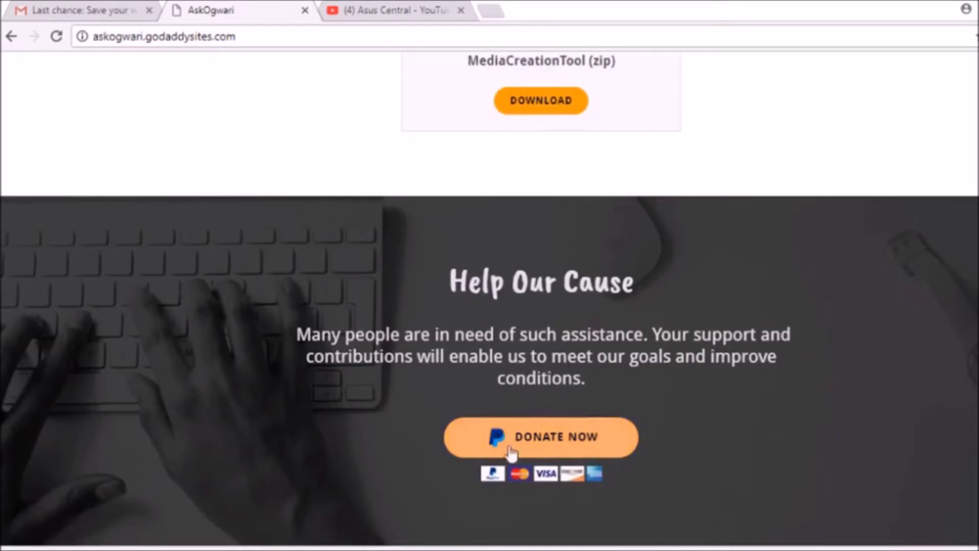
scroll(492, 422, up, 6)
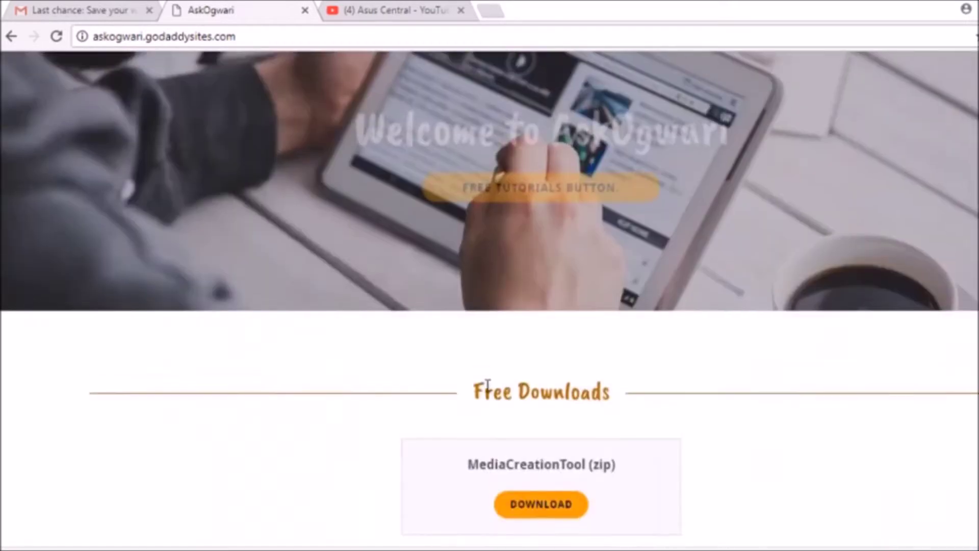
scroll(516, 389, down, 8)
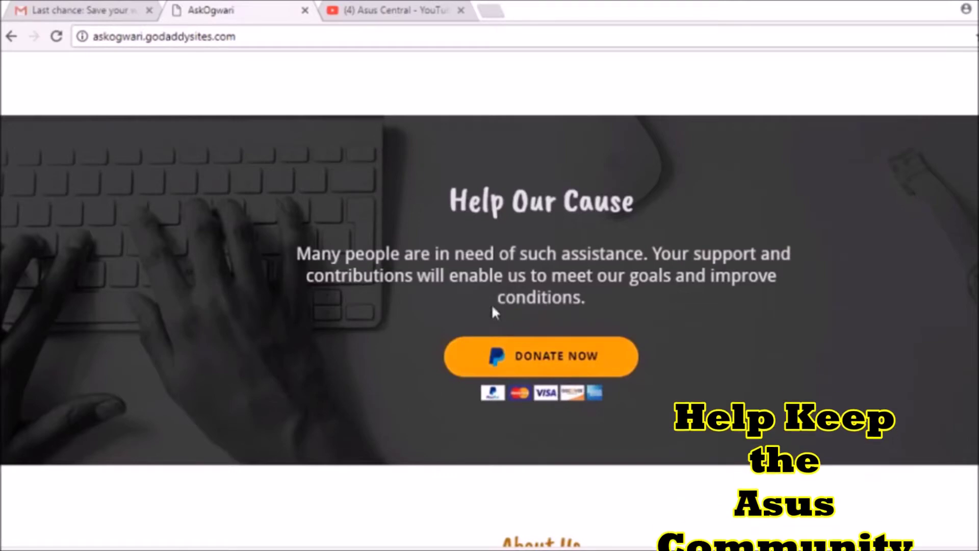
scroll(501, 267, up, 2)
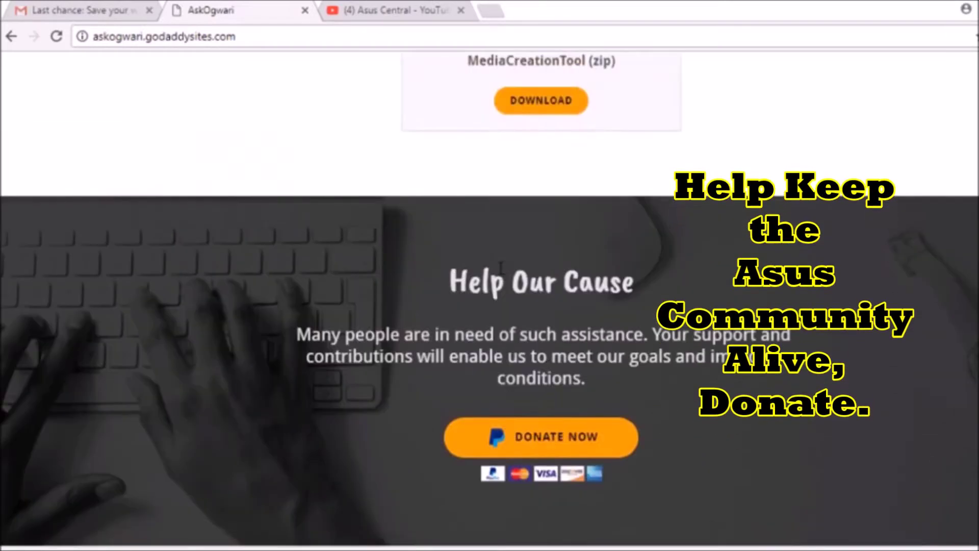
scroll(502, 267, down, 2)
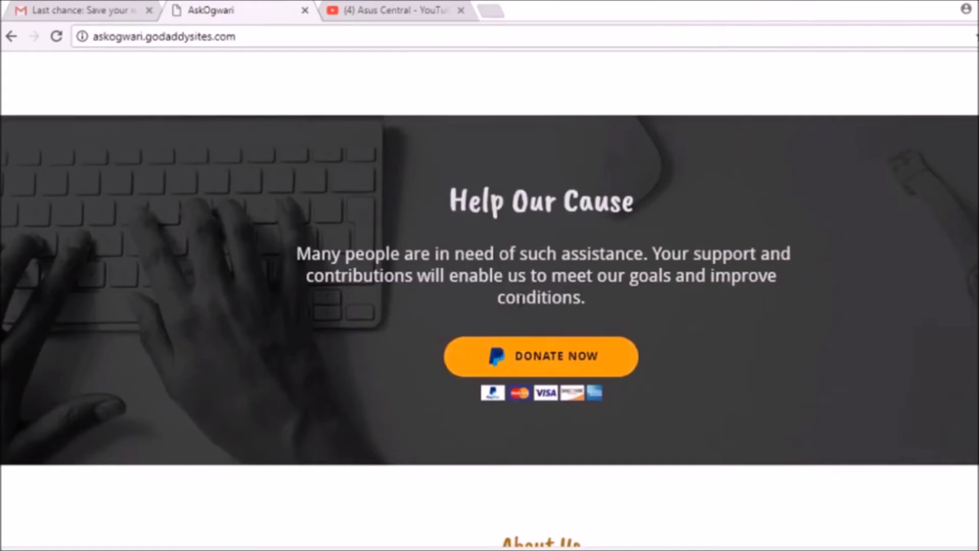
scroll(507, 297, up, 4)
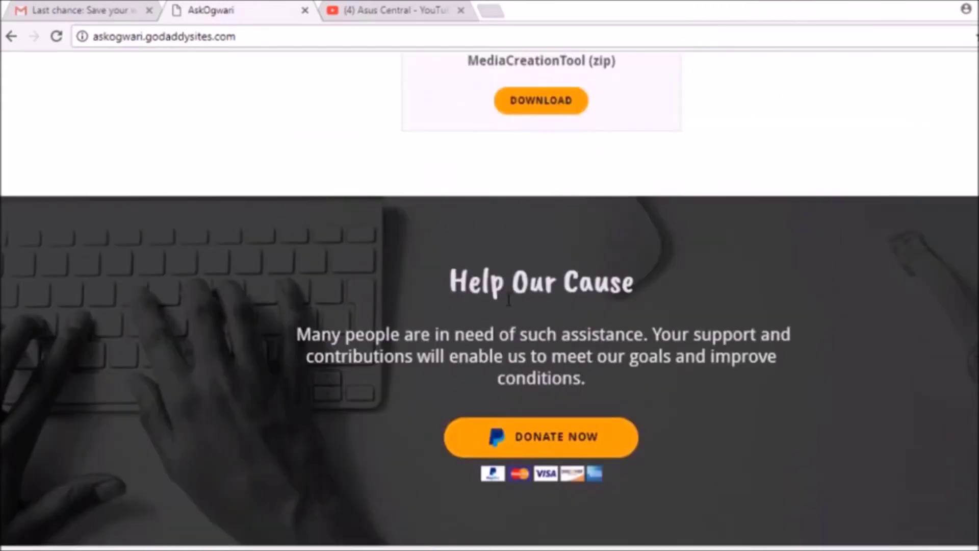
scroll(506, 296, down, 3)
scroll(503, 298, up, 2)
click(36, 12)
Step: Scroll down through the GoDaddy 'Last chance to save your site' email
scroll(392, 267, down, 2)
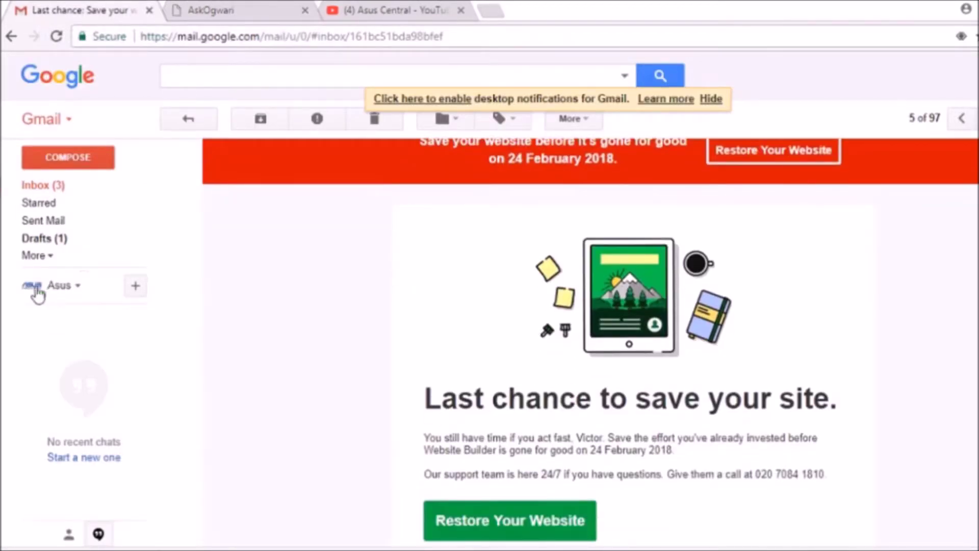
scroll(380, 306, down, 3)
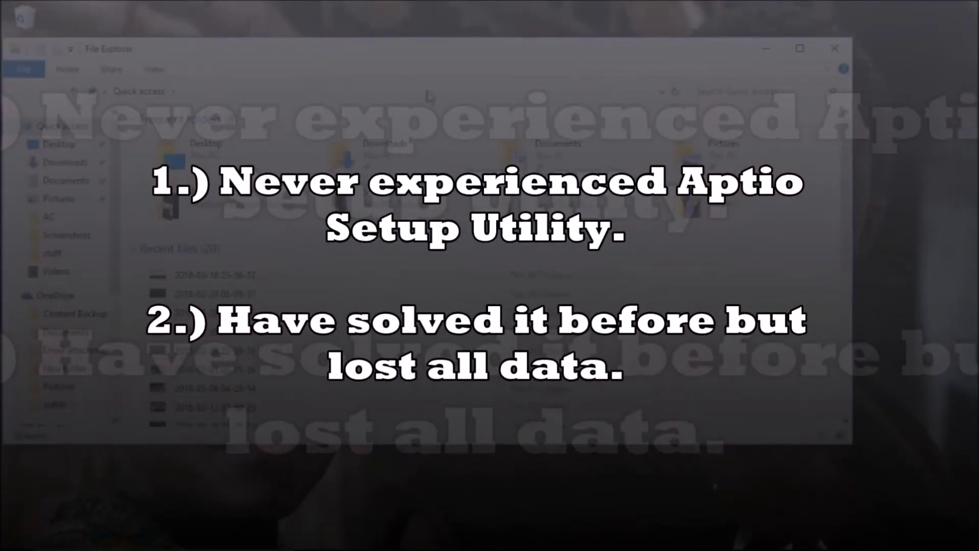
Step: Drag the Quick access Explorer window to the right to uncover the desktop icons
drag(406, 60, 490, 61)
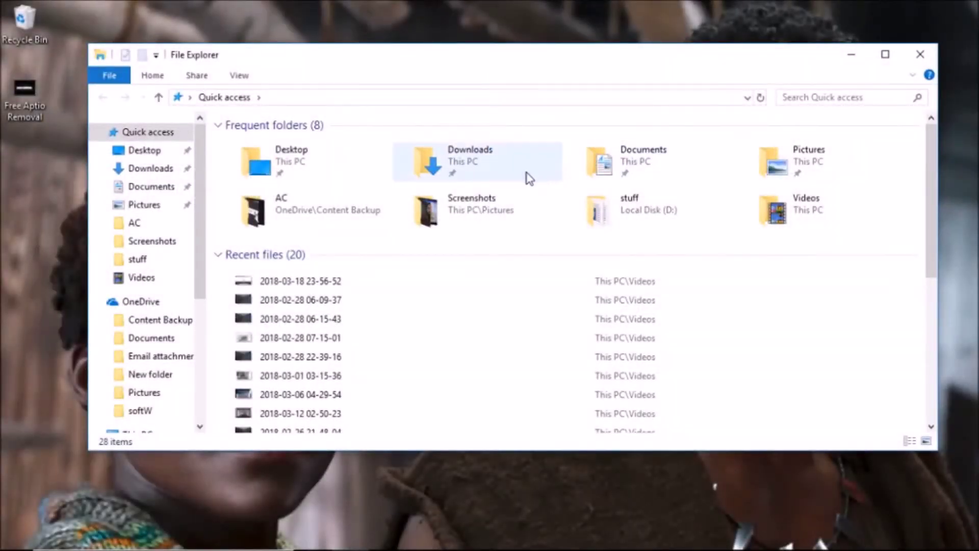
Step: Scroll the navigation pane and open This PC to list drives C:, D:, E: and F:
drag(203, 225, 221, 196)
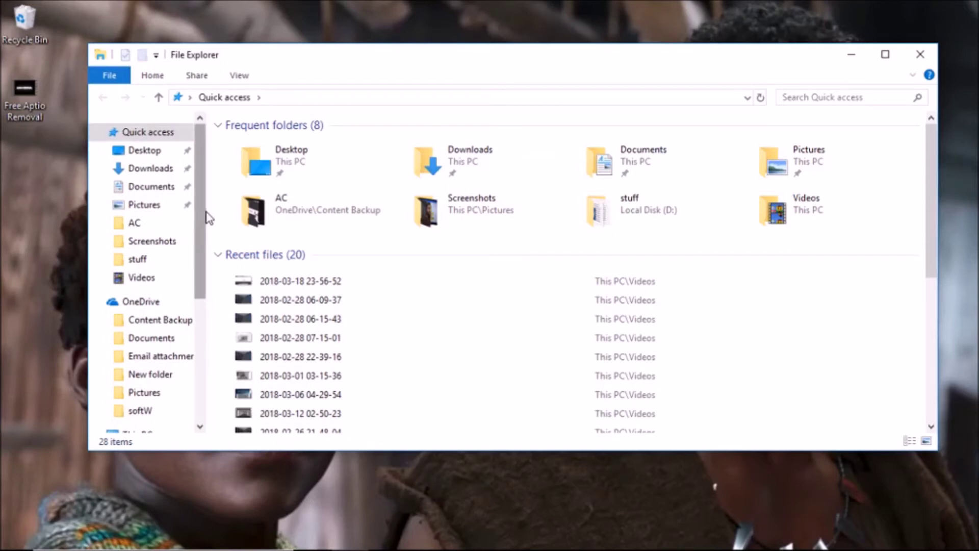
drag(201, 190, 191, 333)
click(135, 199)
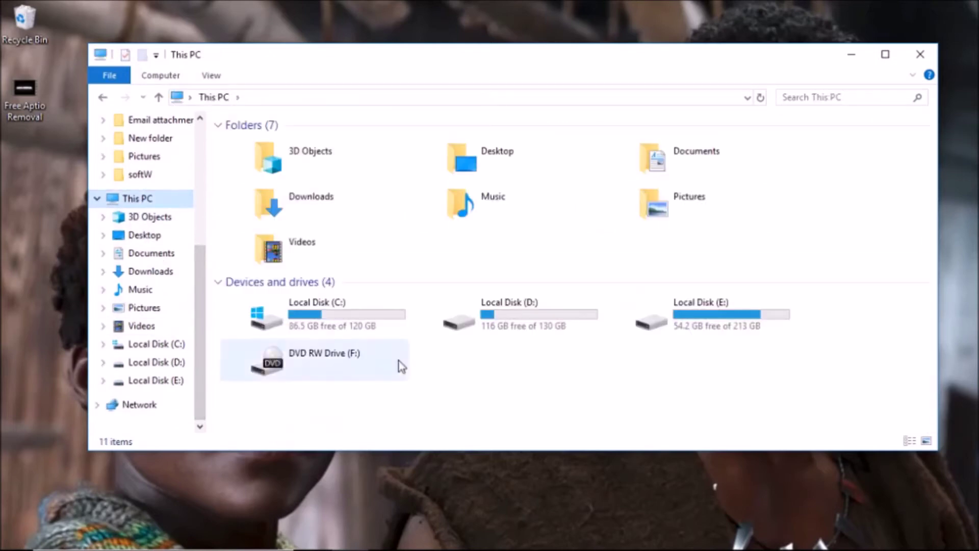
Step: Select Local Disk C:, D: and E: in turn in This PC
click(306, 304)
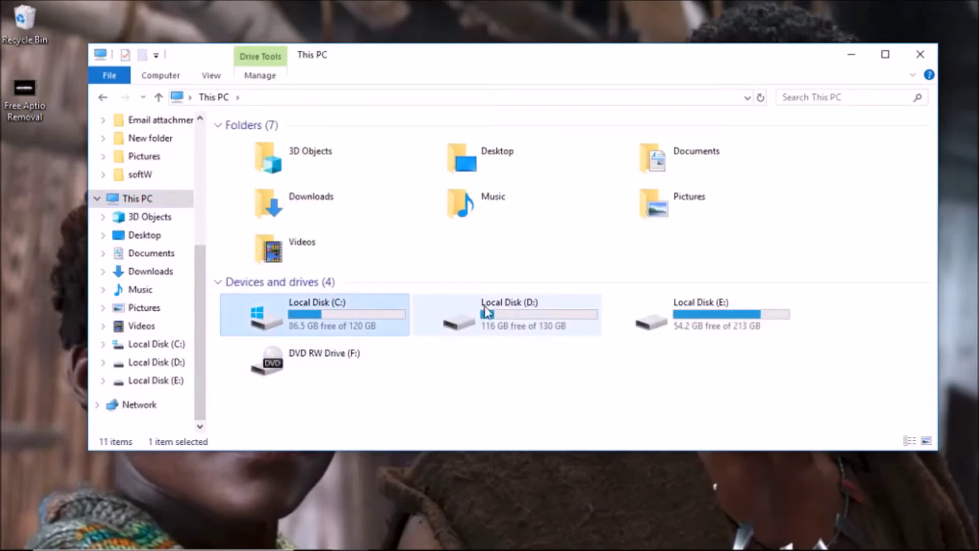
click(510, 308)
click(718, 309)
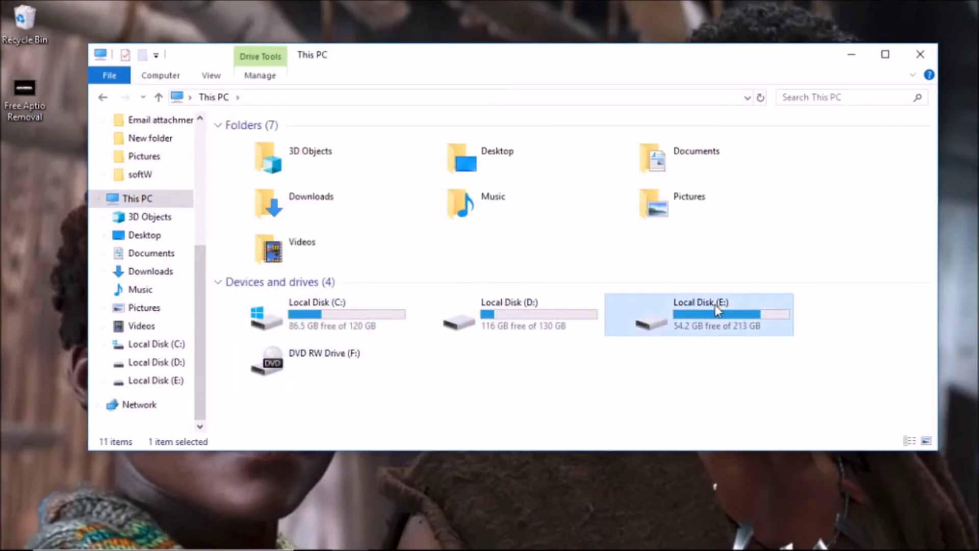
click(513, 311)
click(657, 310)
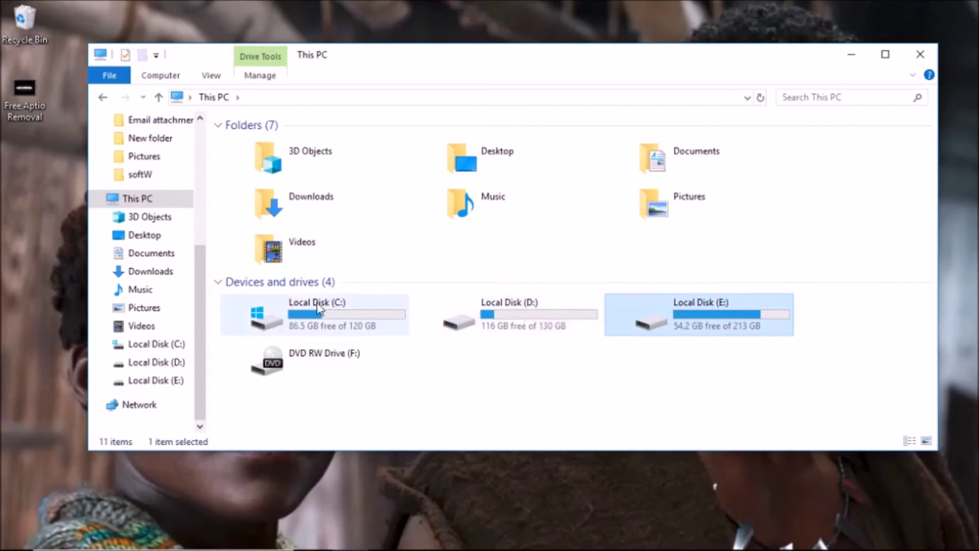
click(301, 306)
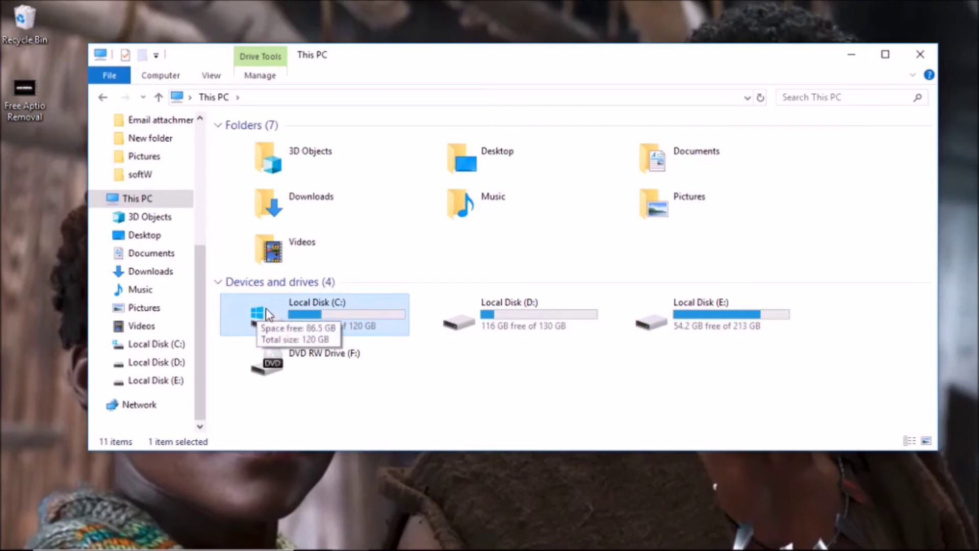
Step: Open Local Disk (D:) and Local Disk (C:) to inspect them, returning to This PC each time
double_click(563, 312)
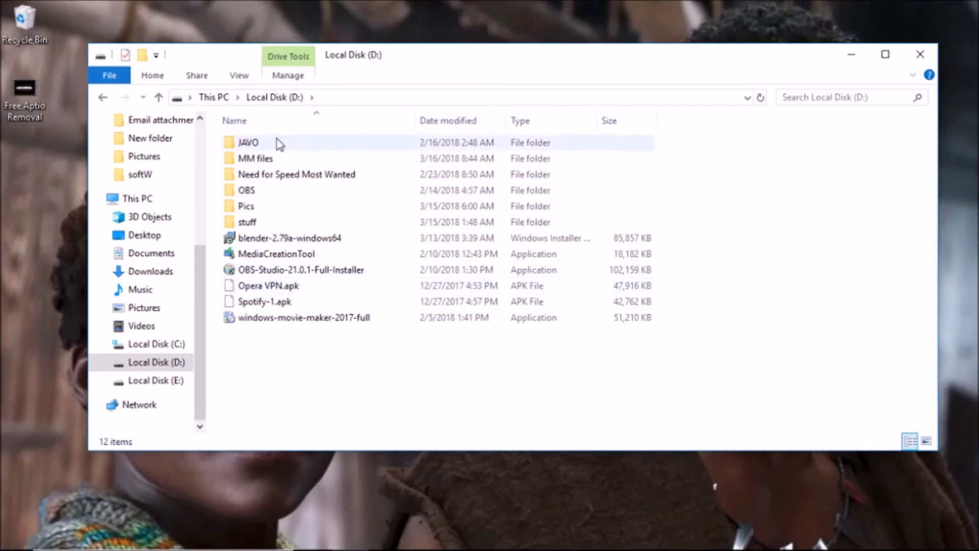
click(214, 97)
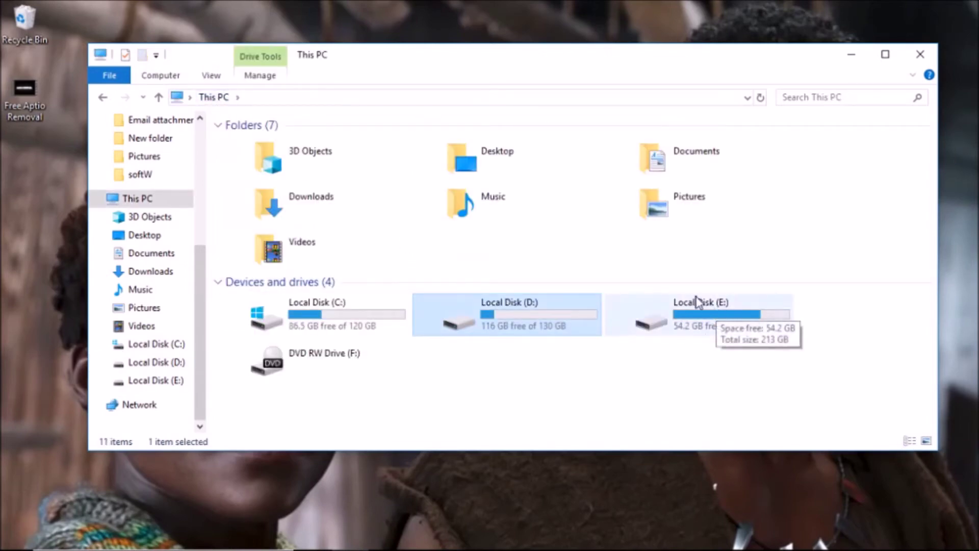
double_click(316, 306)
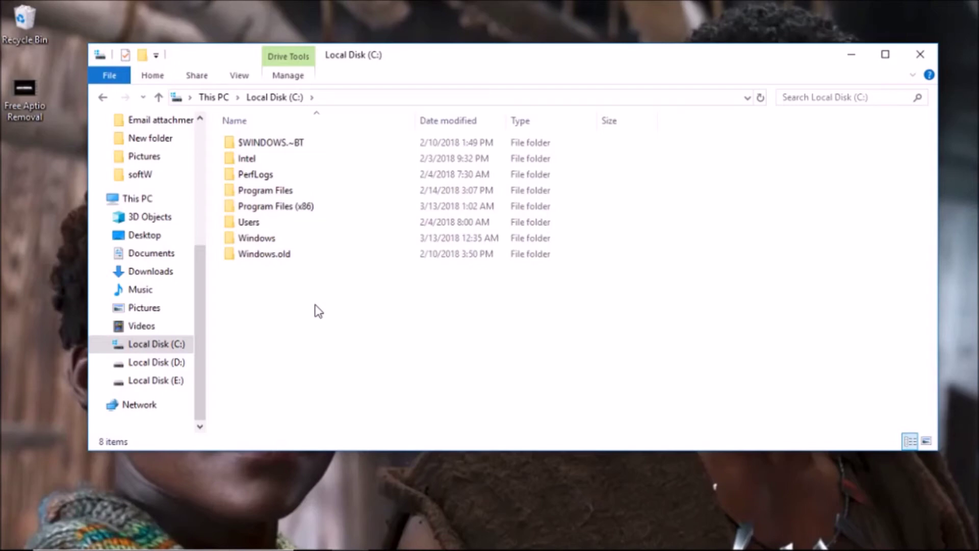
key(alt+Left)
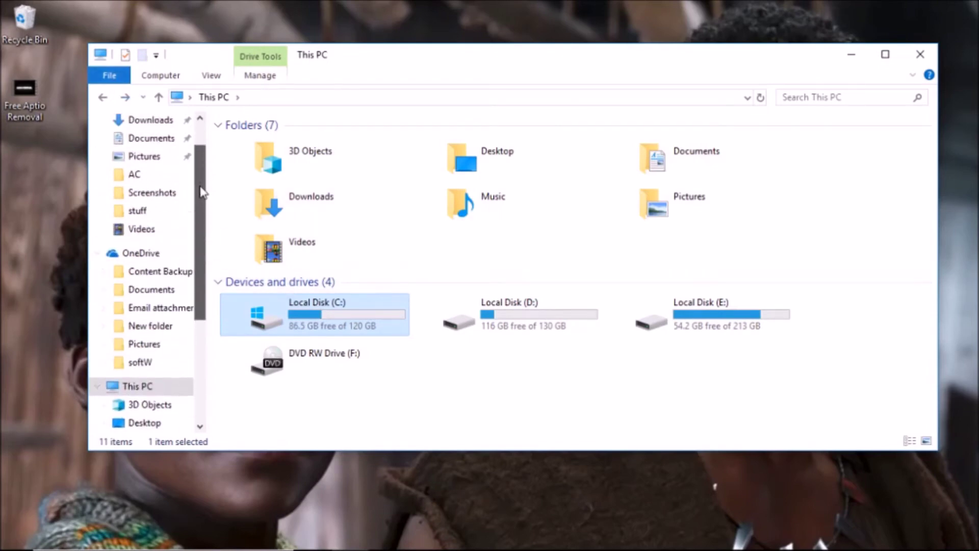
drag(201, 191, 195, 151)
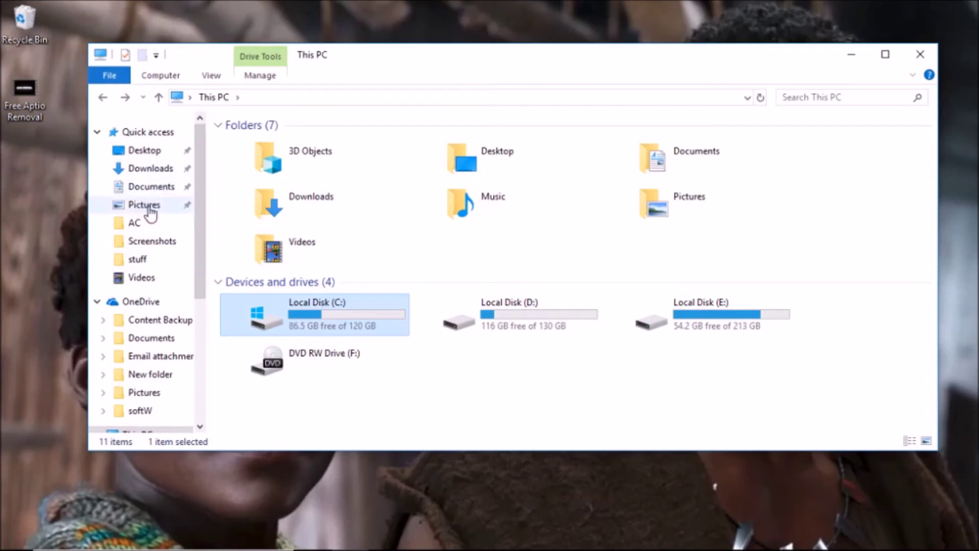
Step: Cut the Free Aptio Removal MP4 from Desktop and paste it into Local Disk (E:)
click(145, 156)
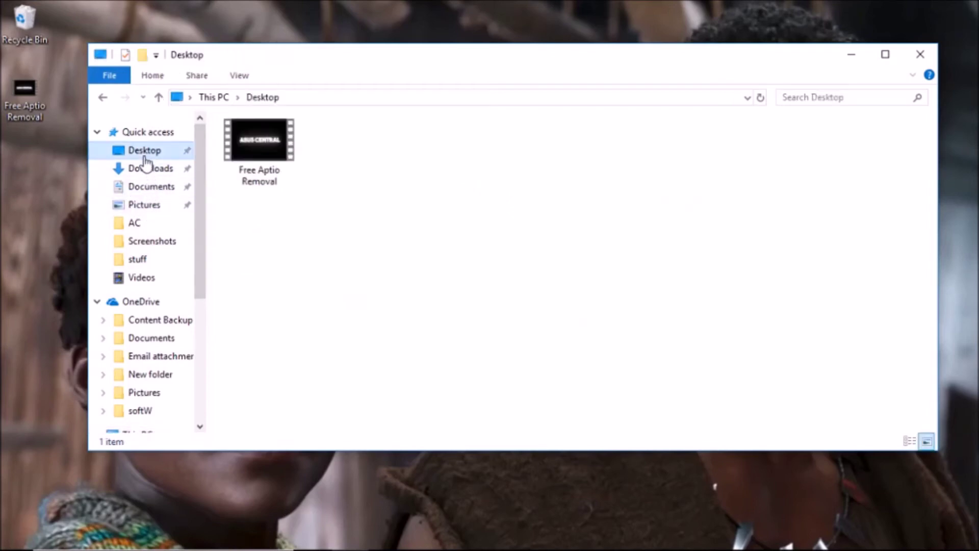
click(256, 157)
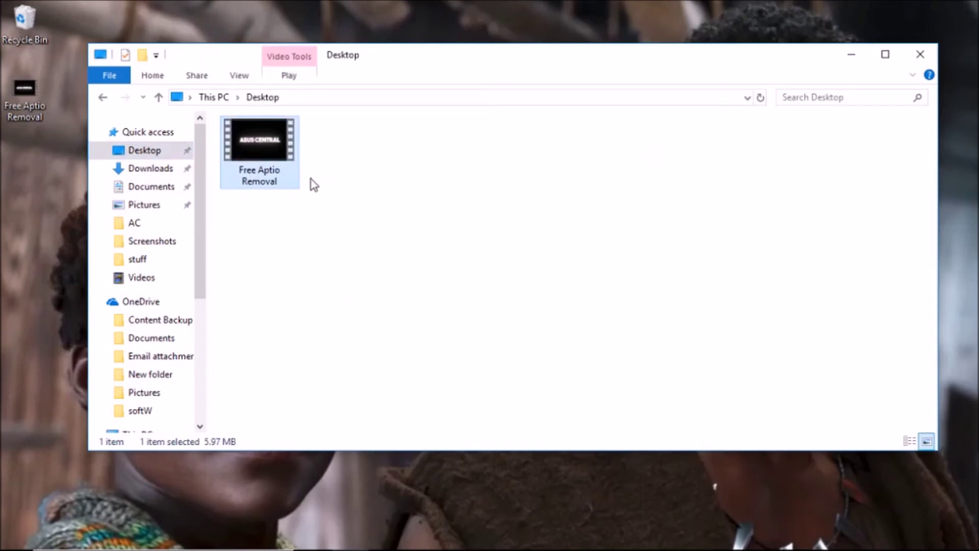
scroll(156, 363, down, 1)
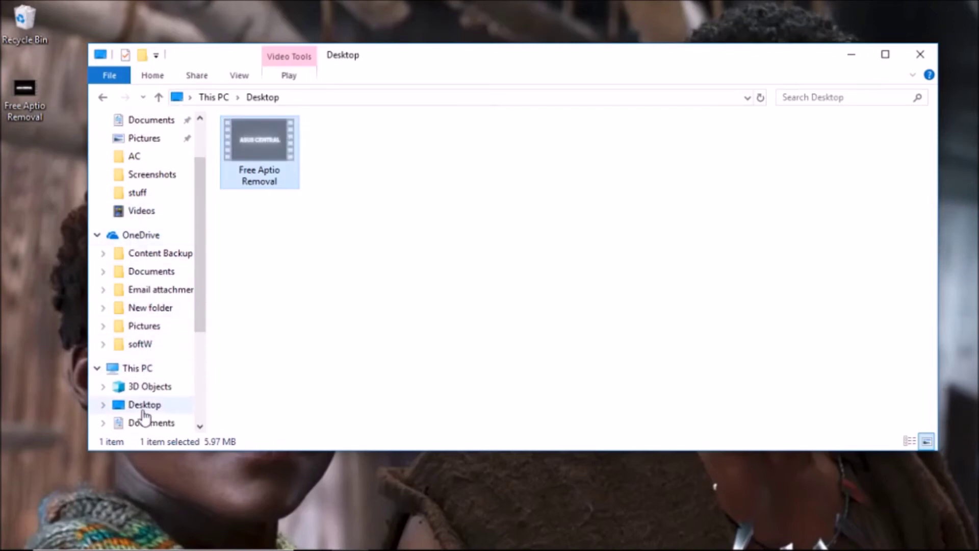
click(142, 235)
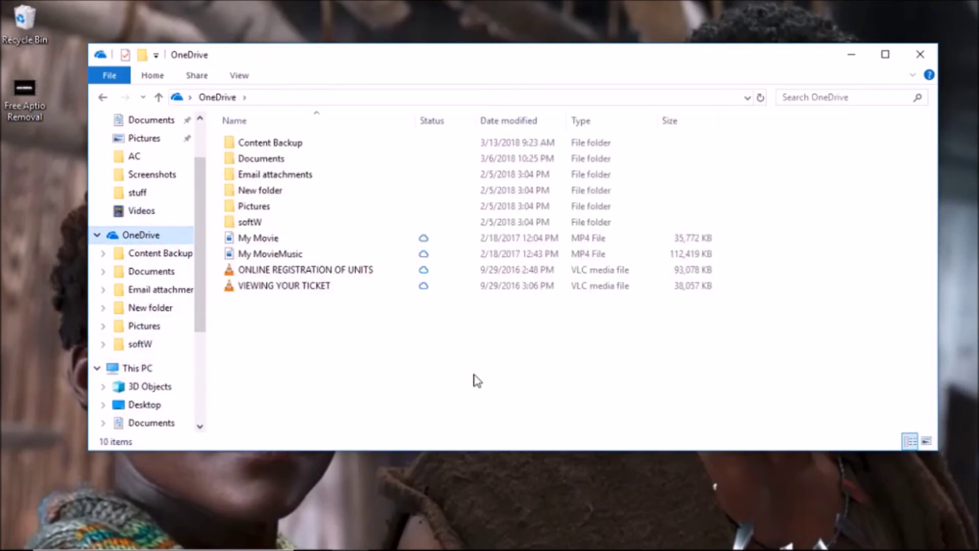
click(133, 369)
double_click(703, 333)
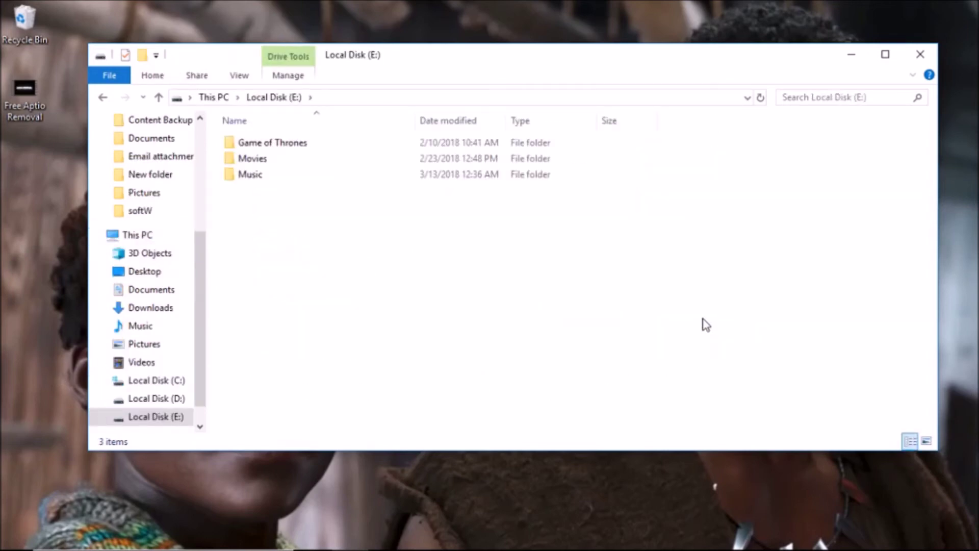
key(ctrl+v)
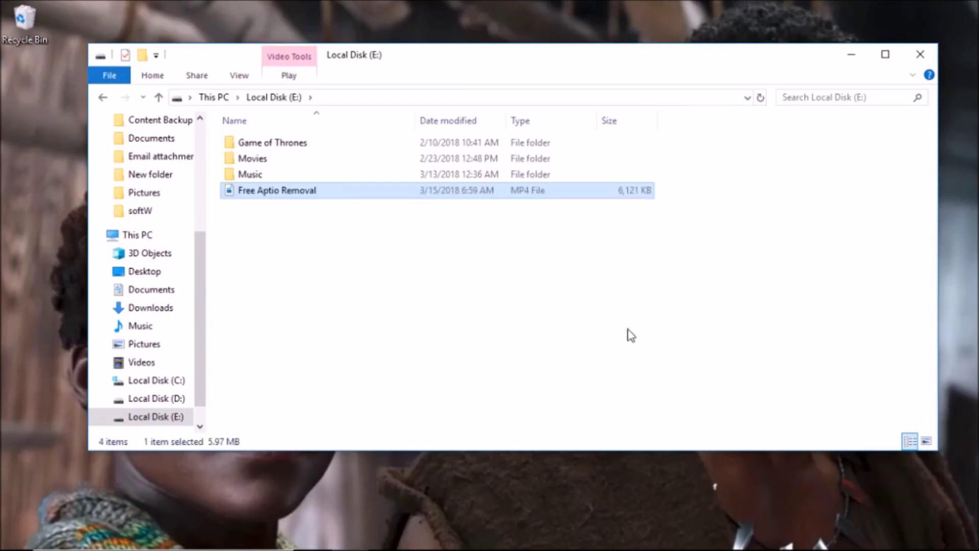
click(10, 66)
drag(199, 258, 208, 153)
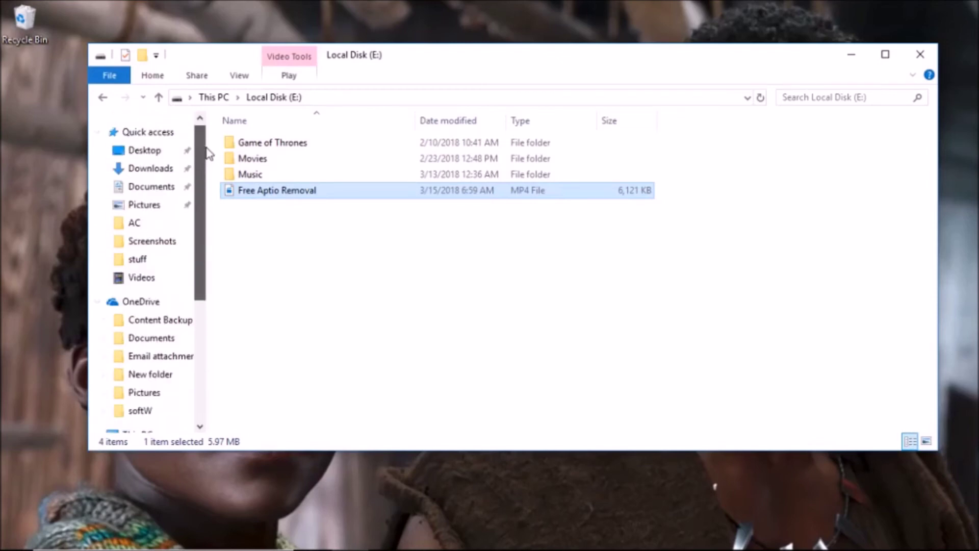
Step: Cut the snipping folder from Pictures and paste it into OneDrive
click(144, 204)
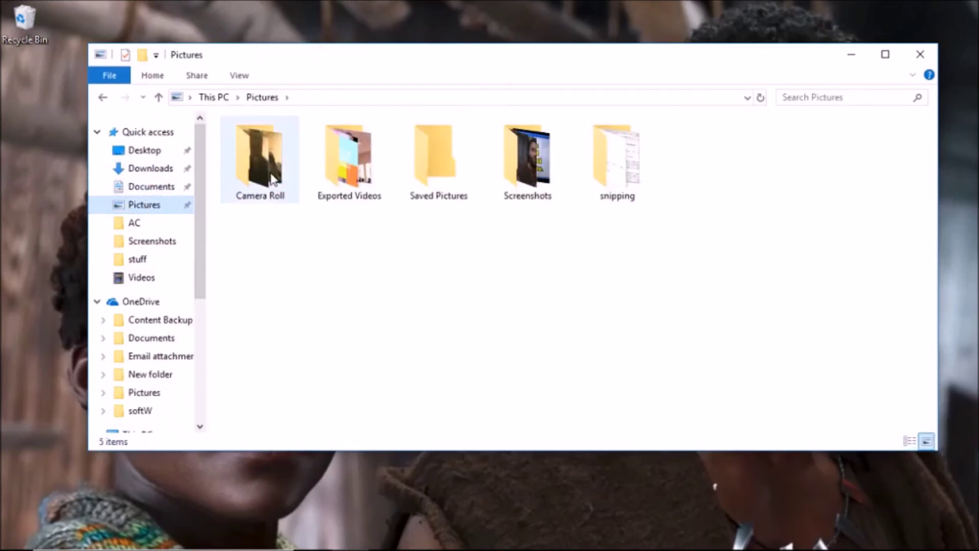
click(640, 177)
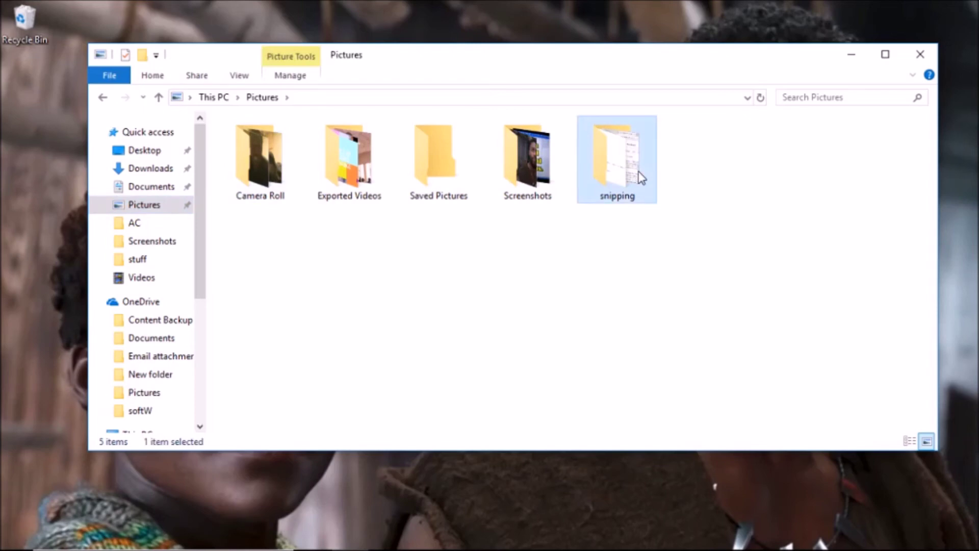
drag(201, 286, 202, 310)
click(149, 254)
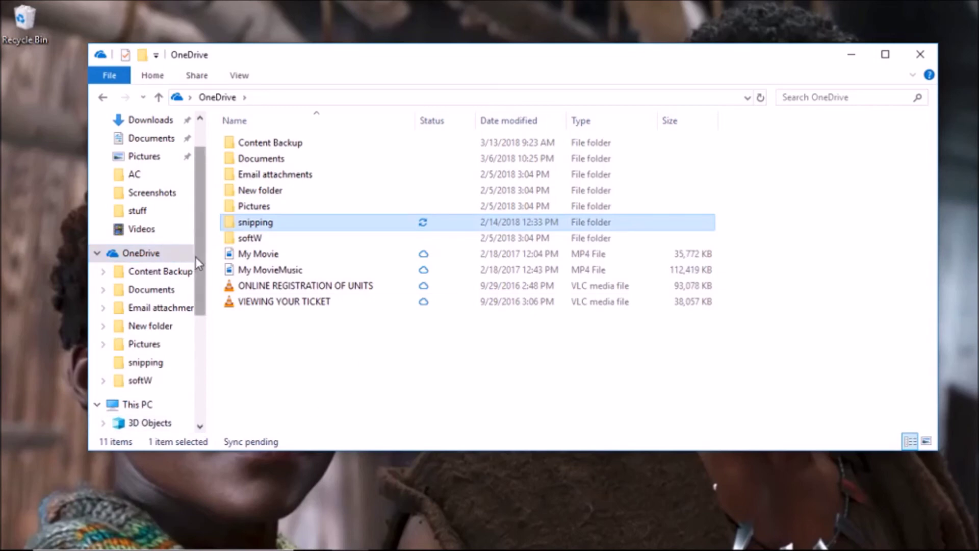
drag(194, 256, 204, 230)
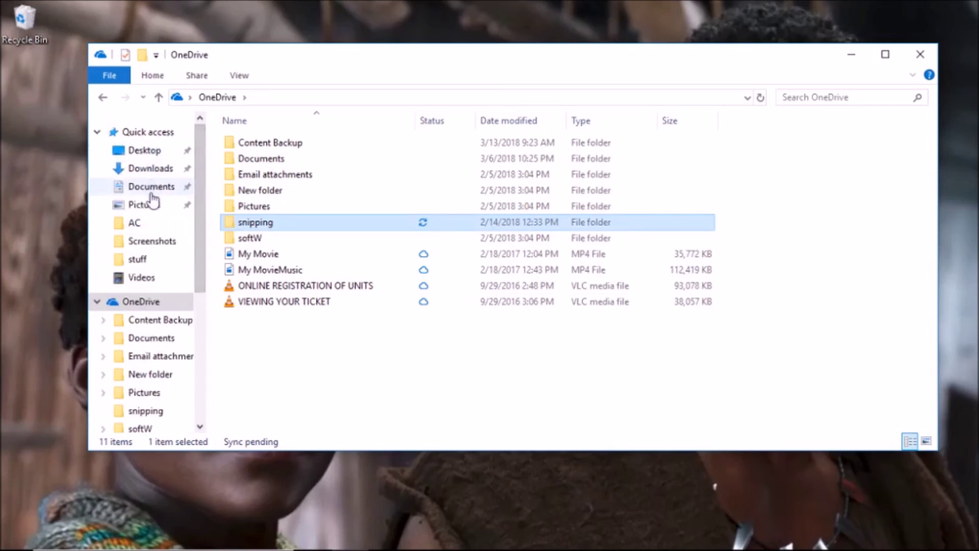
click(150, 169)
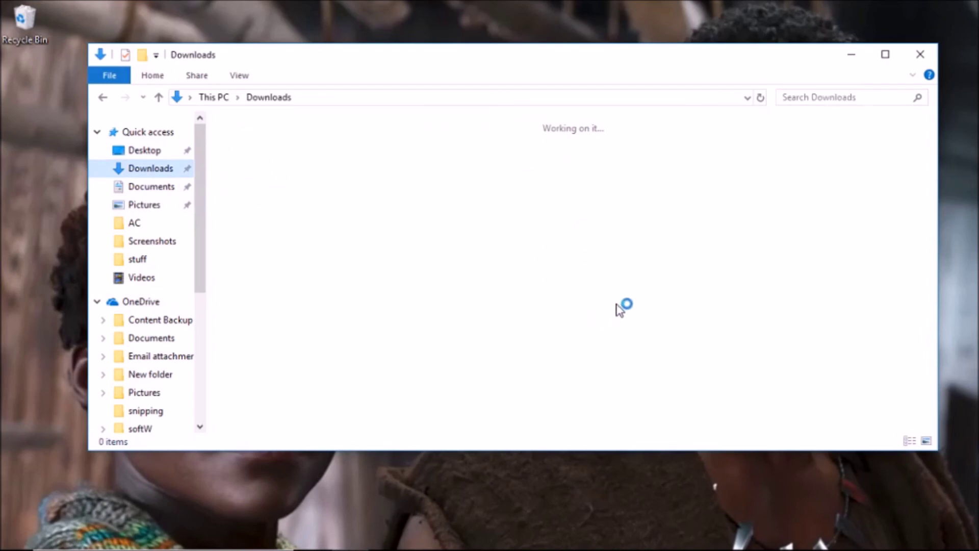
Step: Scroll the Downloads folder and select the Slideshow application file
scroll(536, 285, down, 2)
scroll(537, 286, down, 6)
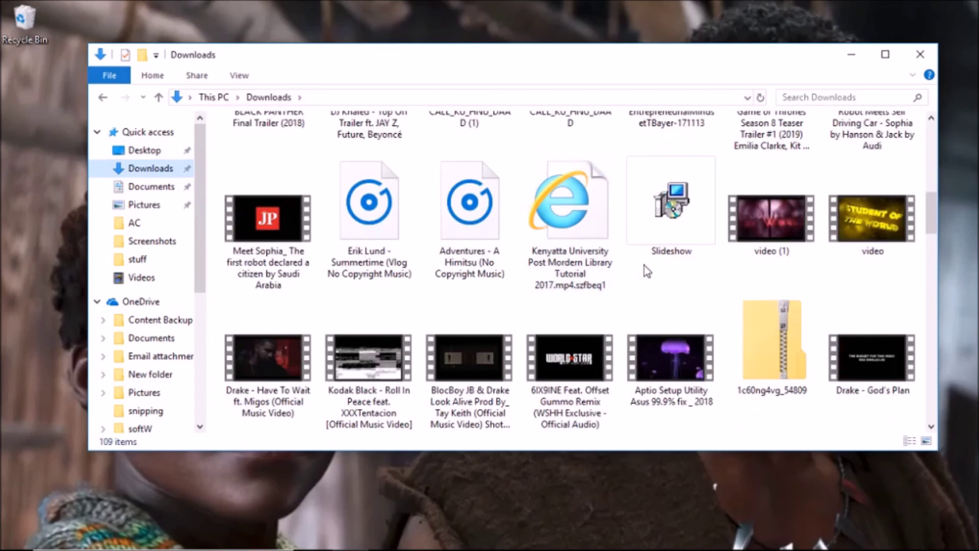
click(676, 237)
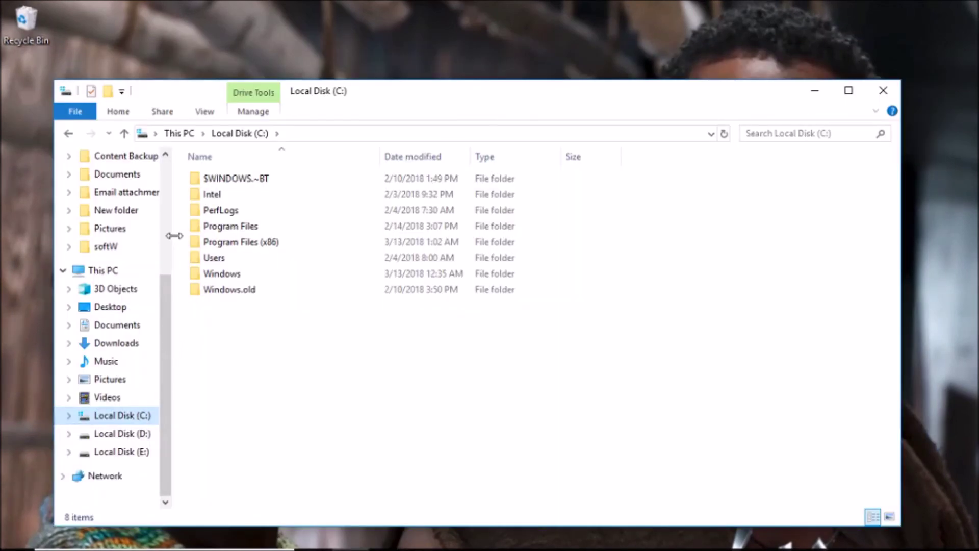
Step: Select Local Disk (C:) under This PC to show its system folders
click(164, 223)
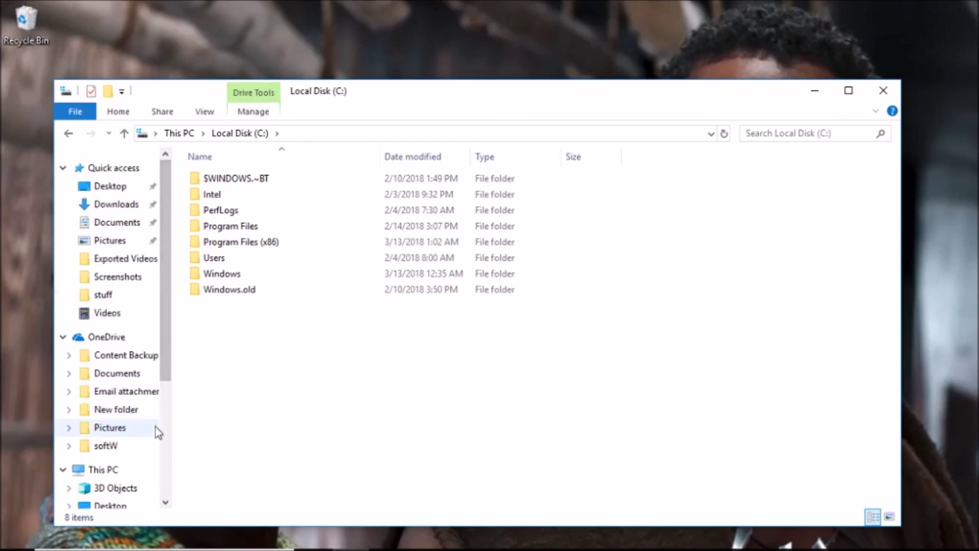
click(164, 490)
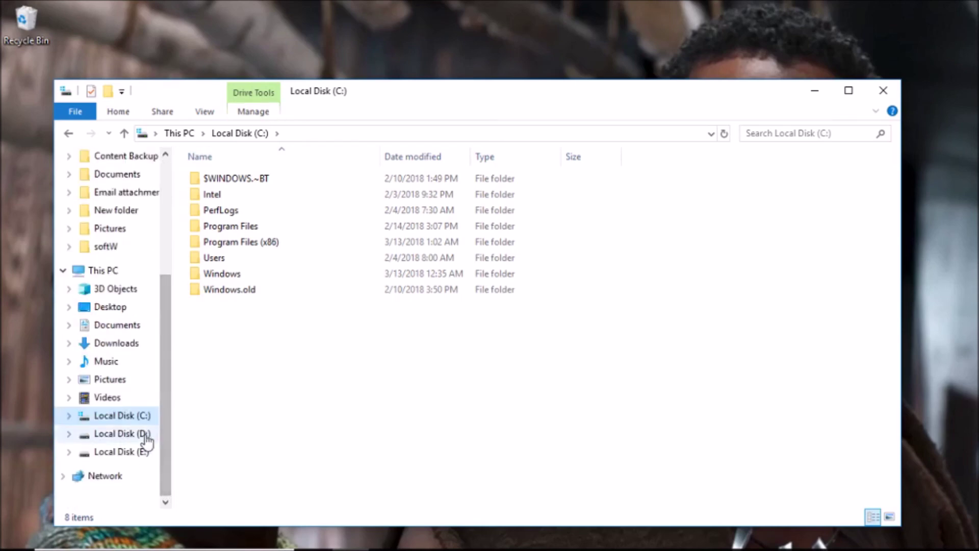